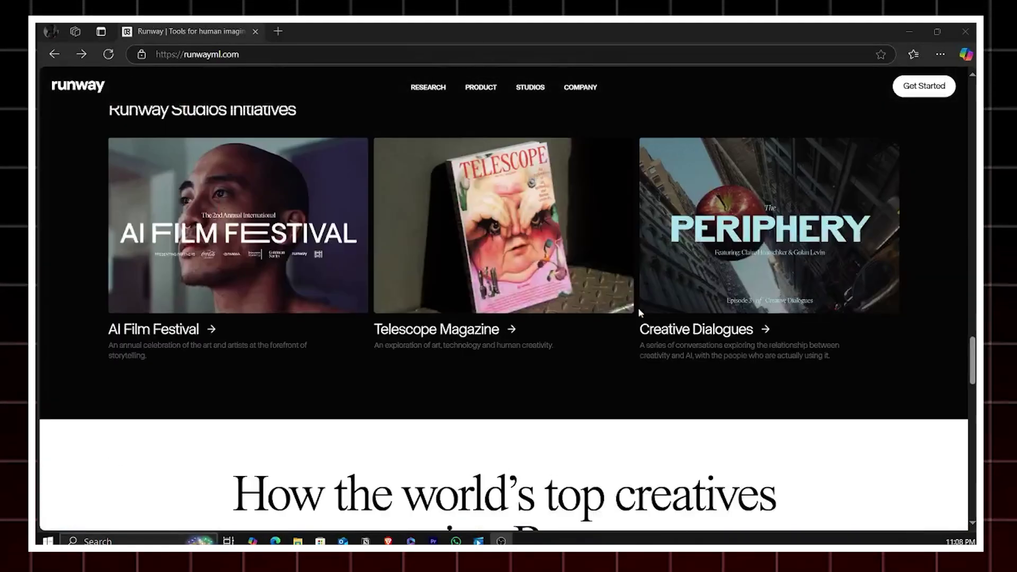
scroll(639, 313, up, 5)
scroll(640, 313, up, 5)
scroll(639, 312, up, 5)
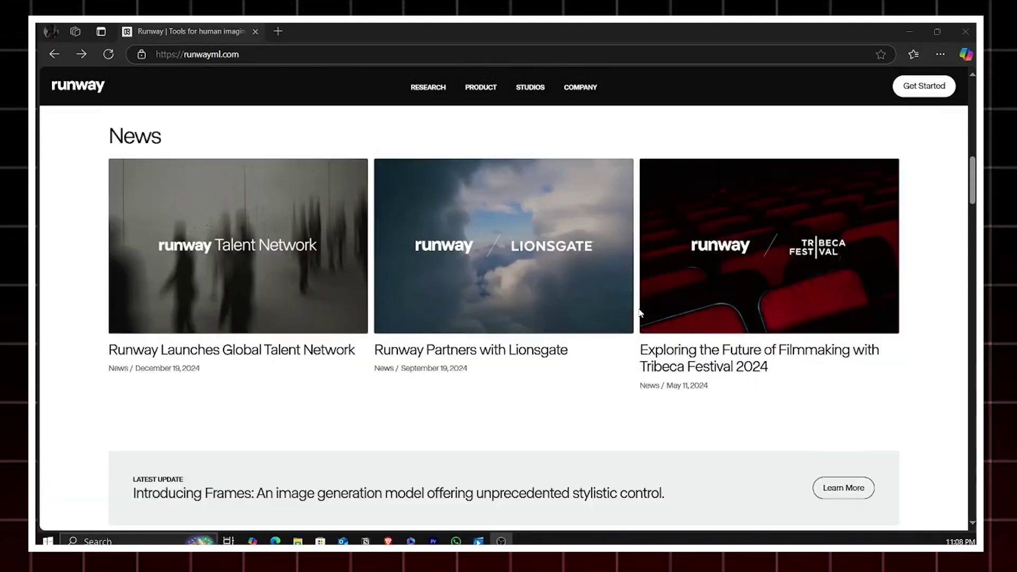
scroll(640, 312, up, 5)
scroll(640, 313, up, 3)
scroll(557, 374, up, 1)
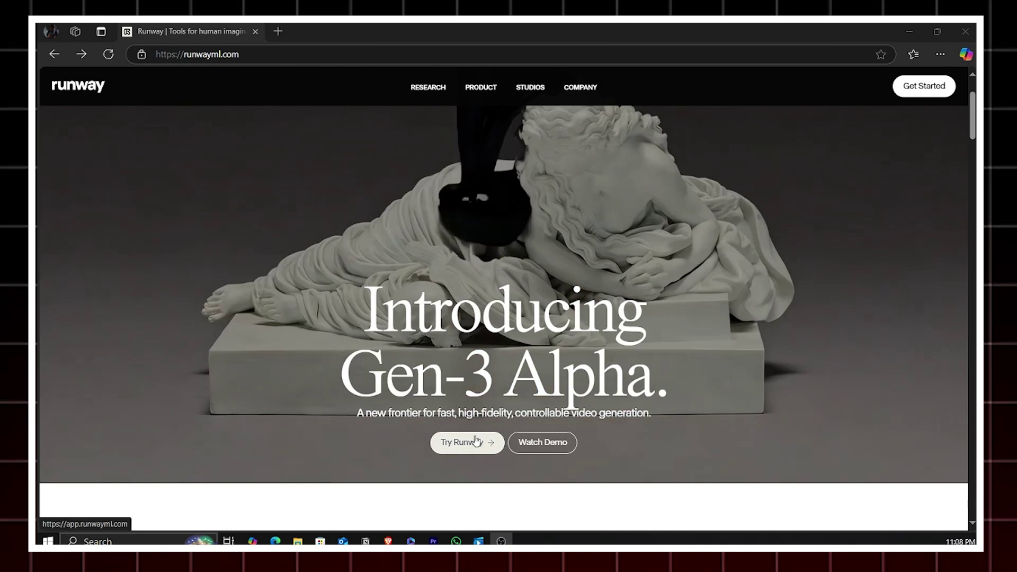
Launch the Runway web app from the runwayml.com home banner via Try Runway
click(494, 436)
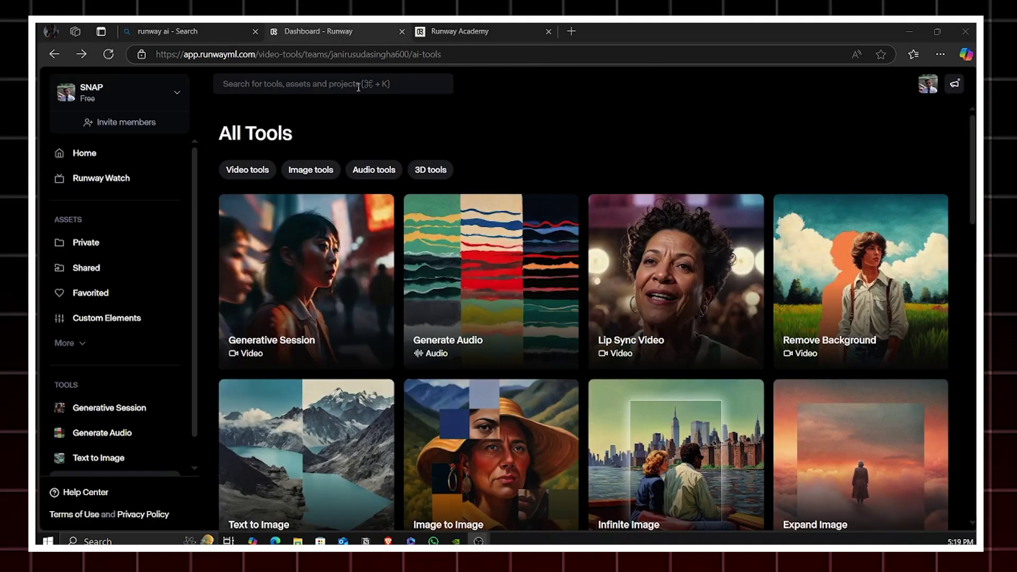
Search the dashboard for 'lut' and open the Color Grade (LUT) tool
click(359, 87)
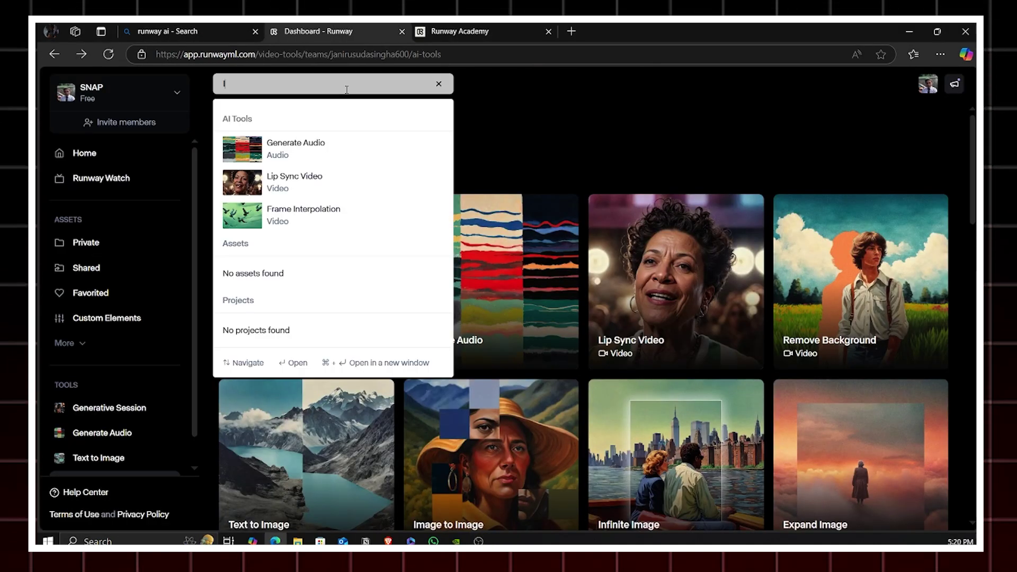
text(lut)
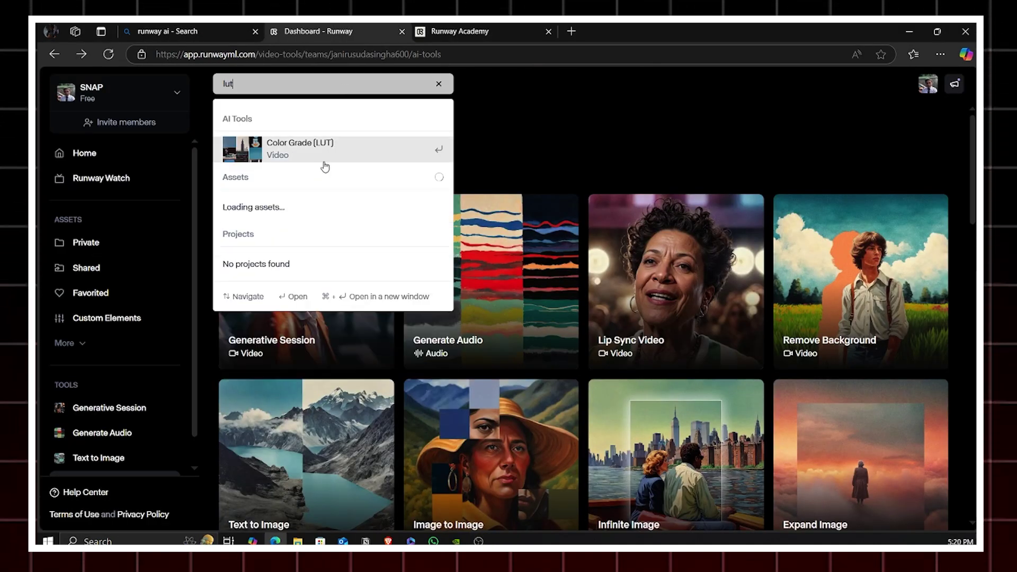
click(325, 165)
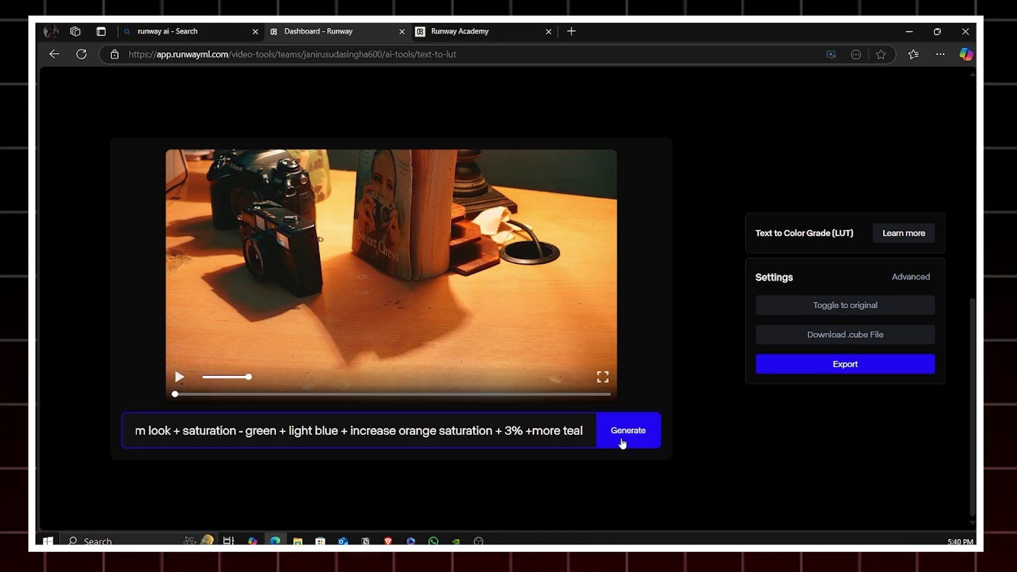
Generate the teal-and-orange film-look grade and download it as a .cube file
click(622, 442)
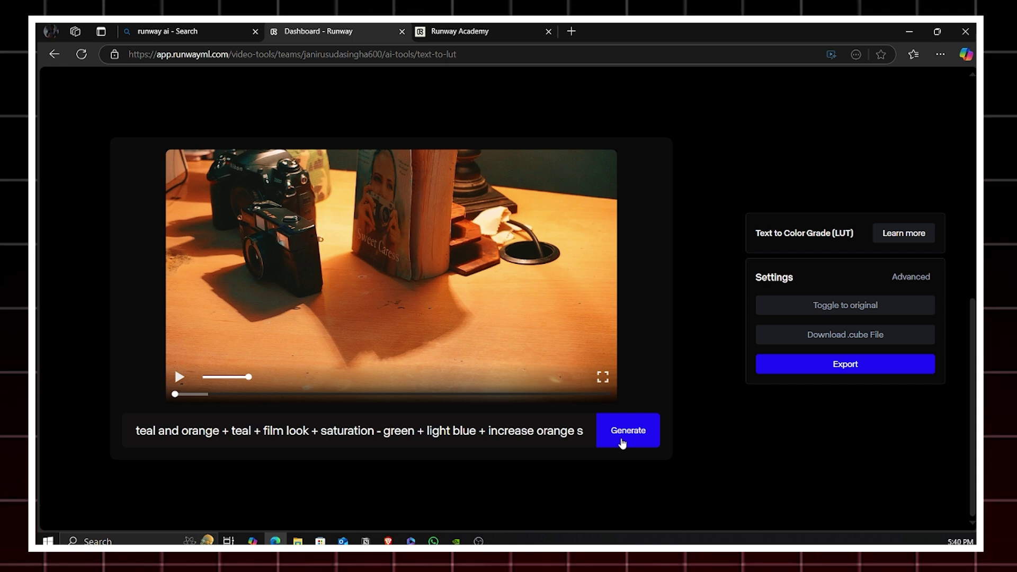
click(799, 340)
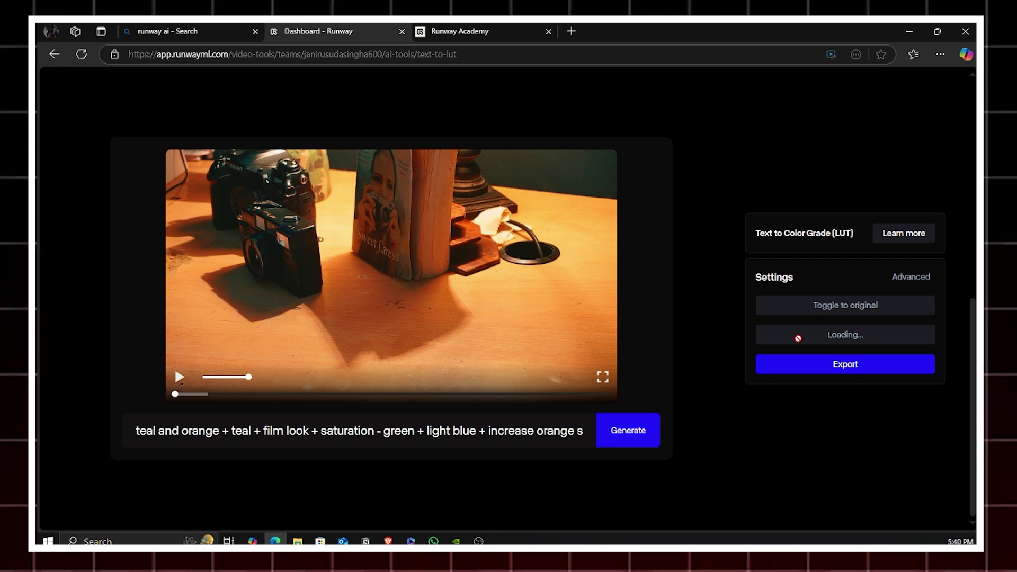